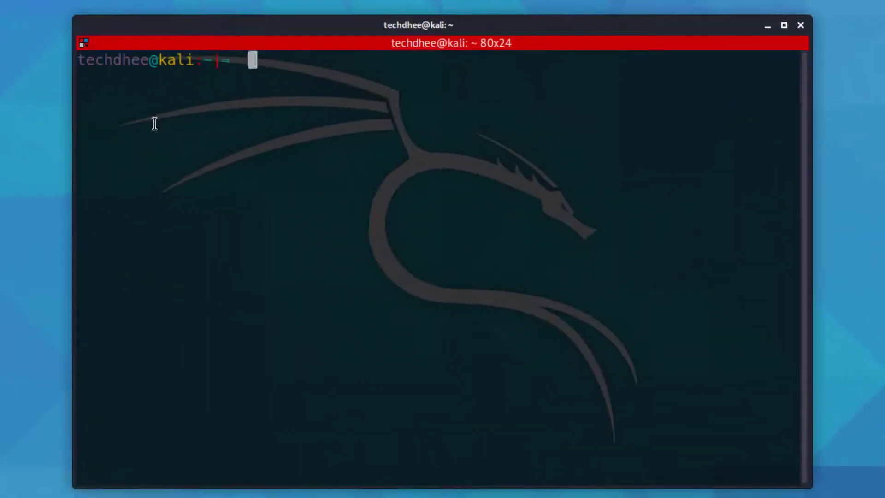
text(pip)
Step: Check whether pip exists and what version it reports, then clear the screen
key(Return)
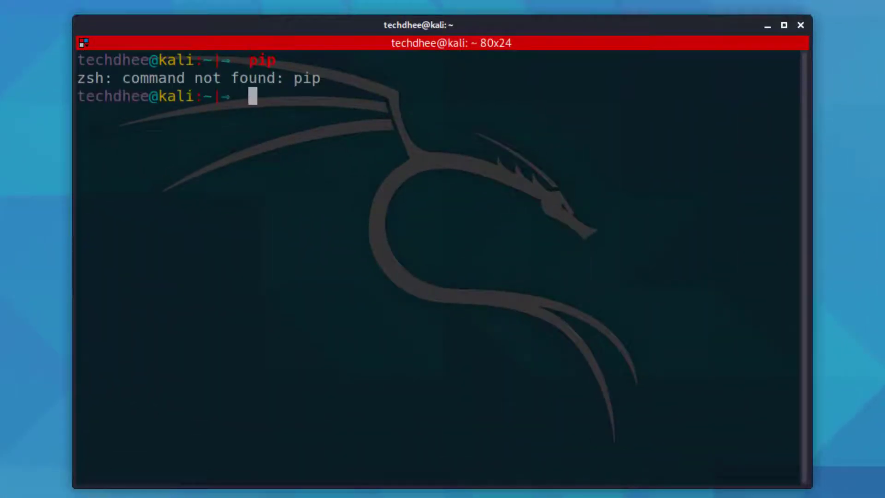
text(pip )
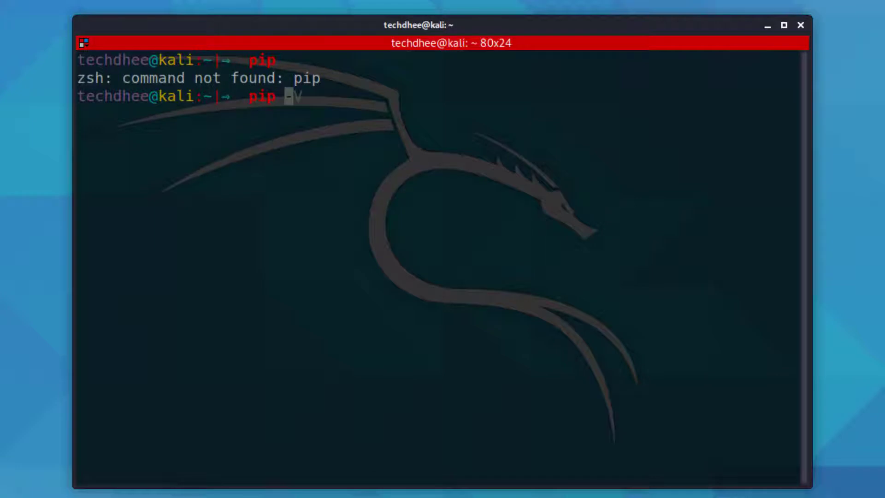
text(-V)
key(Return)
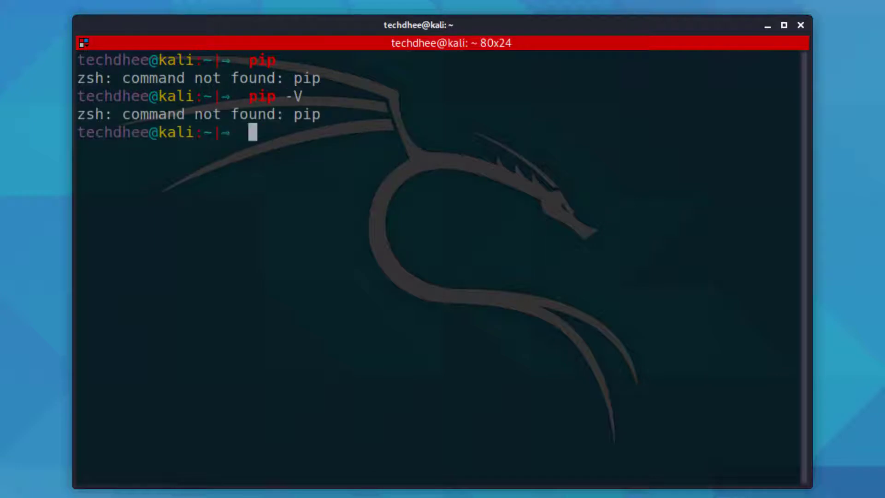
text(clear)
key(Return)
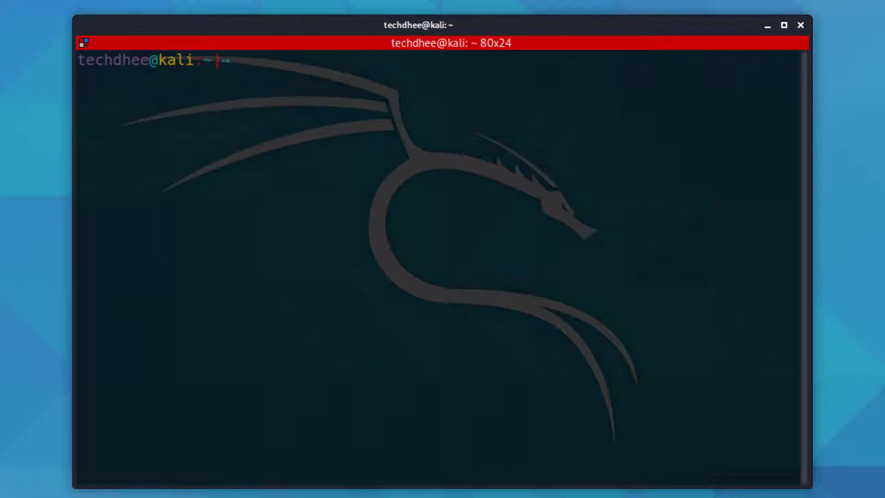
text(sudo ap)
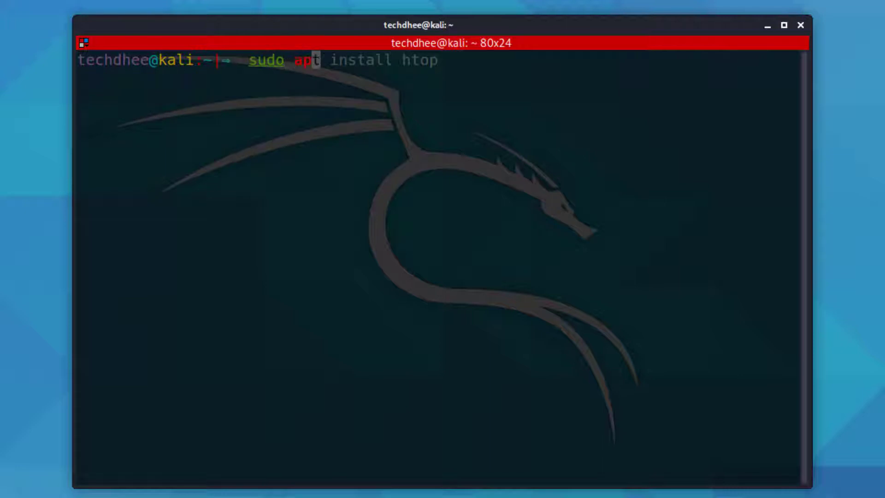
text(t install)
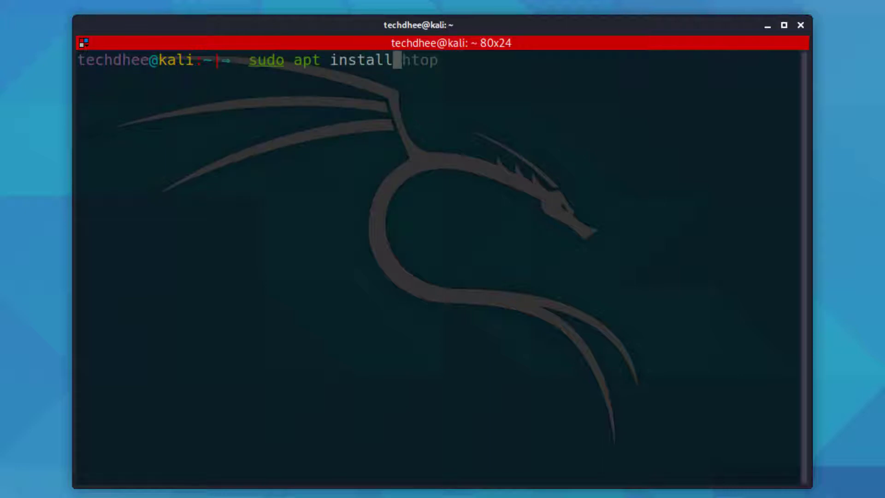
text( python)
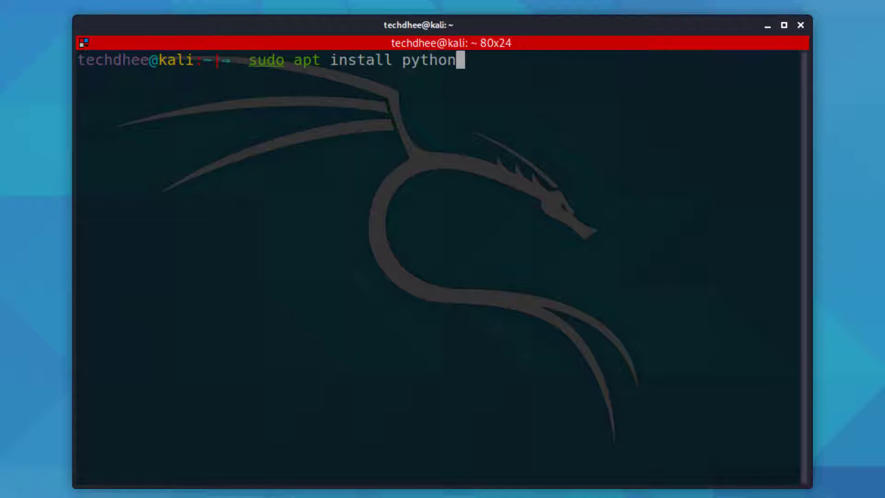
text(-pip)
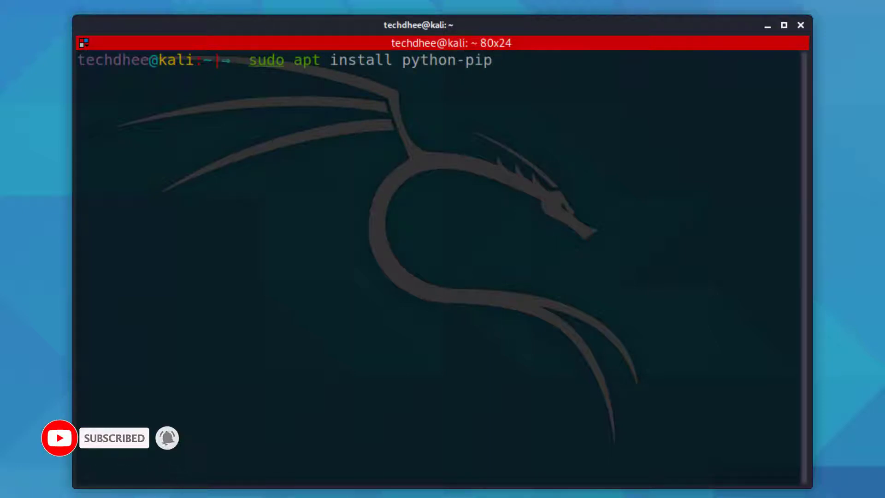
Step: Install python-pip and its 11 dependencies with sudo apt, then clear the output
key(Return)
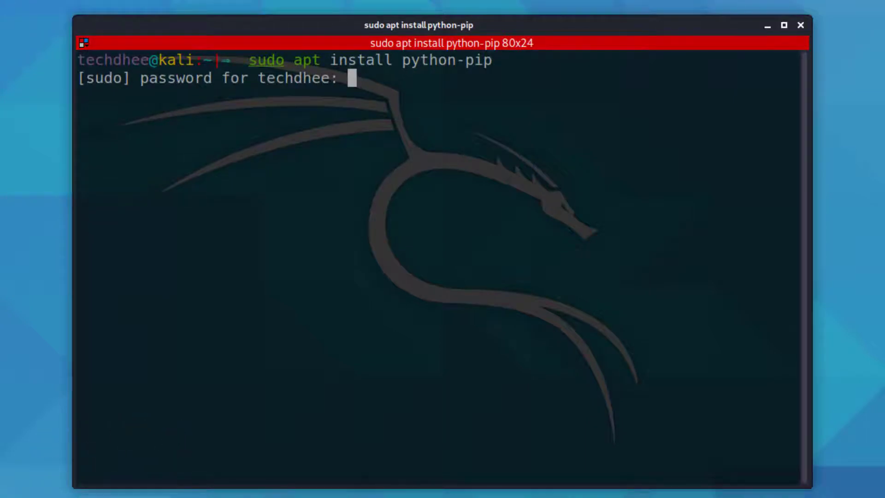
key(Return)
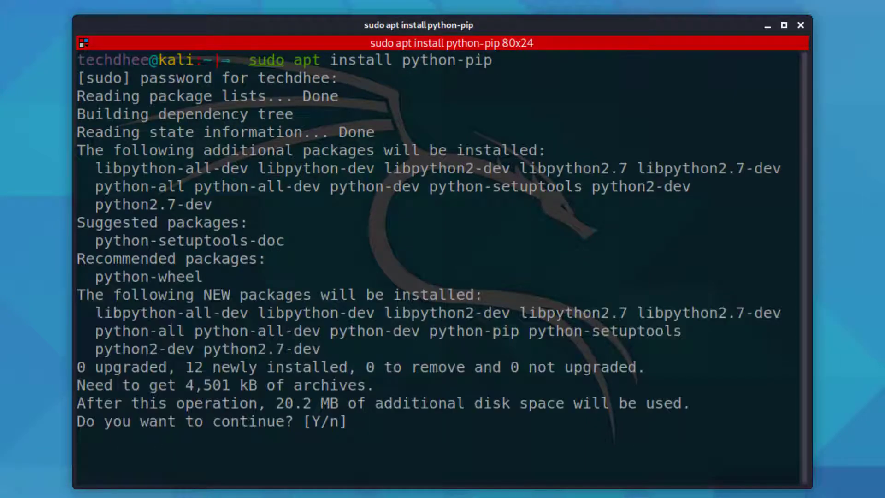
text(y)
key(Return)
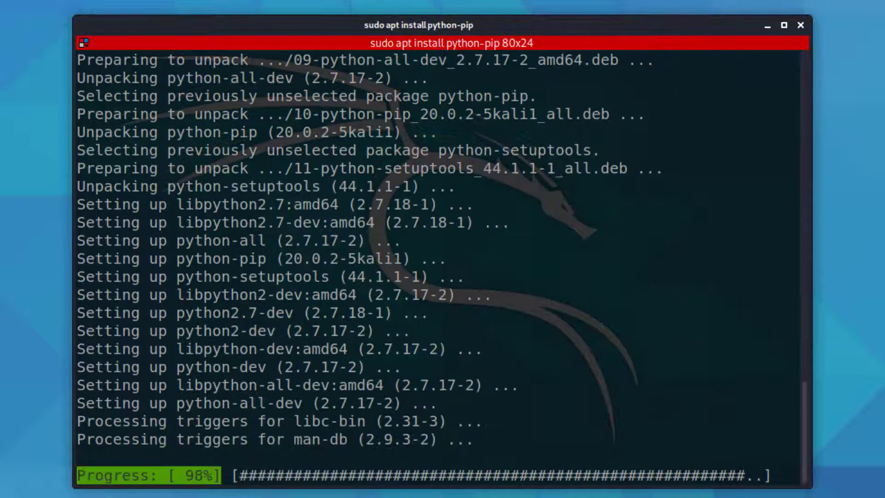
text(clear)
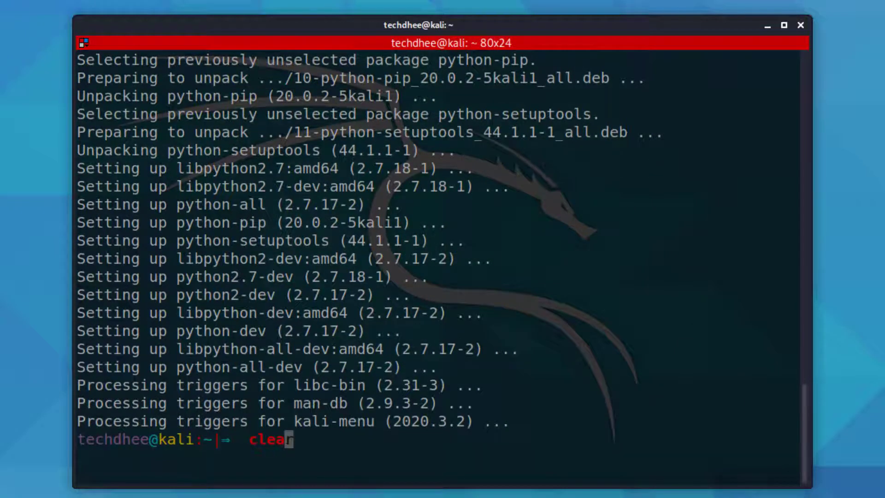
key(Return)
text(sudo apt install python-pip)
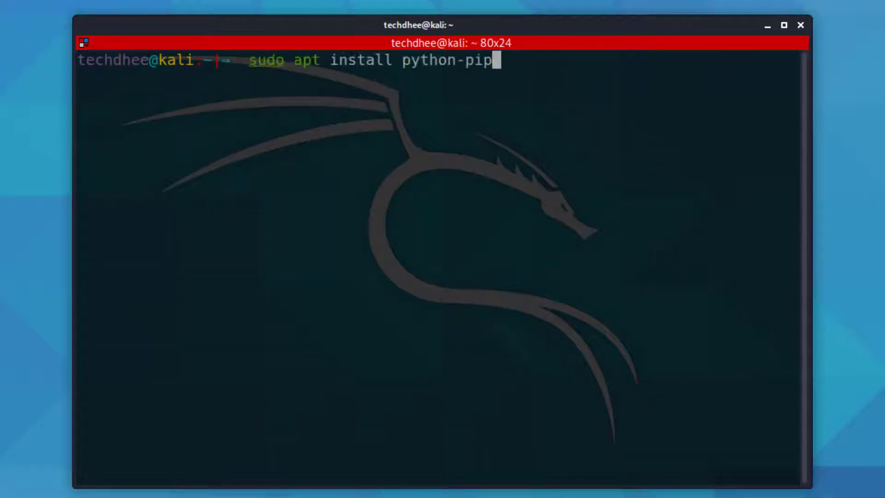
Step: Change the install command to python3-pip, see it's already newest, then clear the screen
key(Left)
key(Left)
key(Left)
key(Left)
text(3)
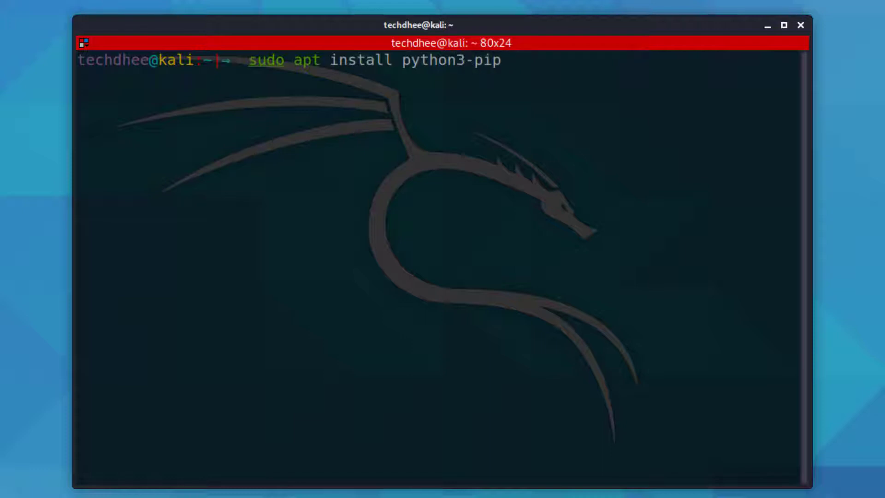
key(Return)
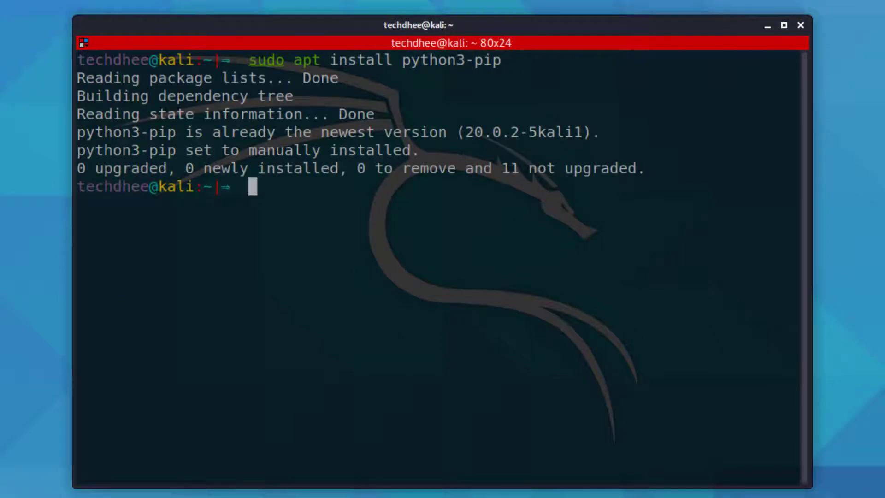
text(cl)
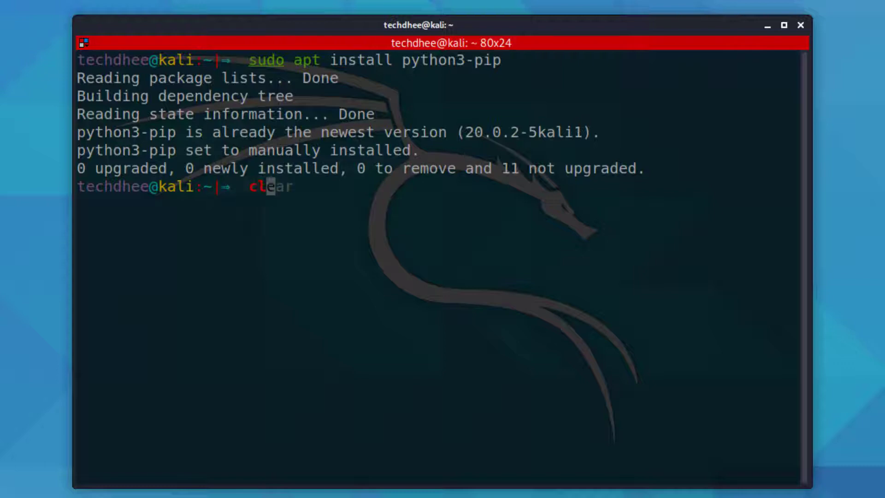
text(ear)
key(Return)
text(pi)
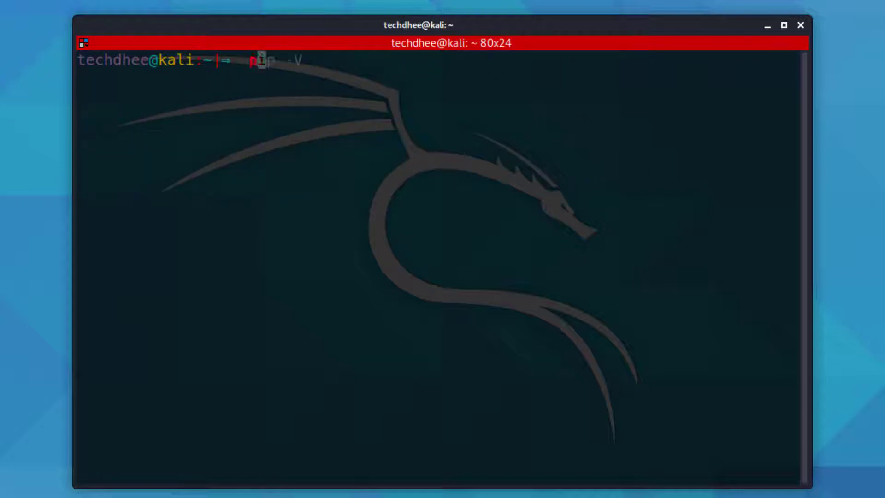
text(p -V)
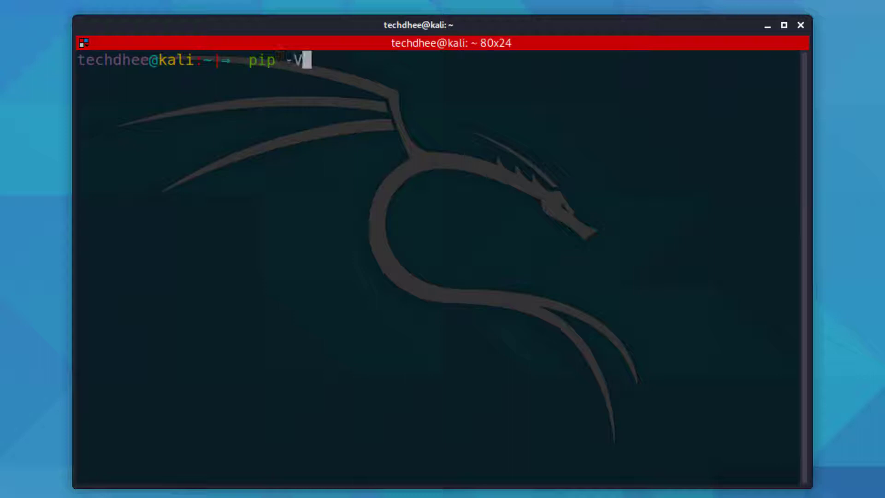
Step: Run pip -V and highlight 'pip 20.0.2' and 'python 2.7' in its output
key(Return)
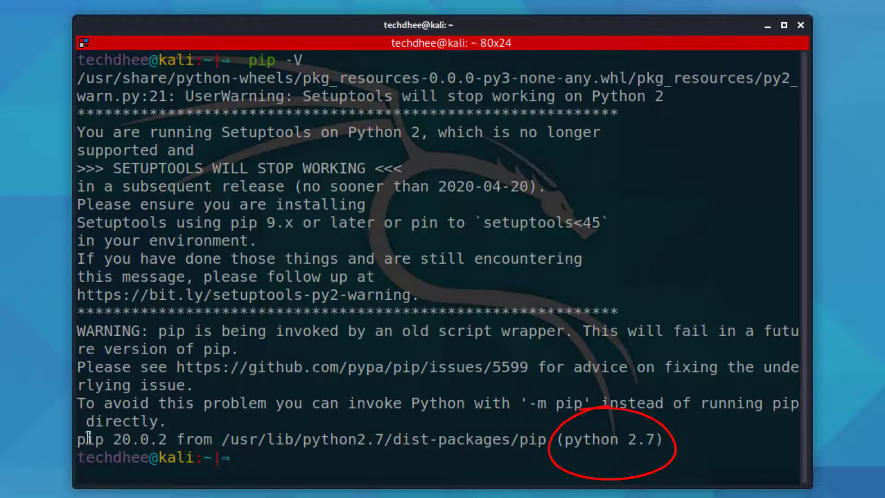
drag(77, 440, 164, 440)
drag(564, 438, 644, 438)
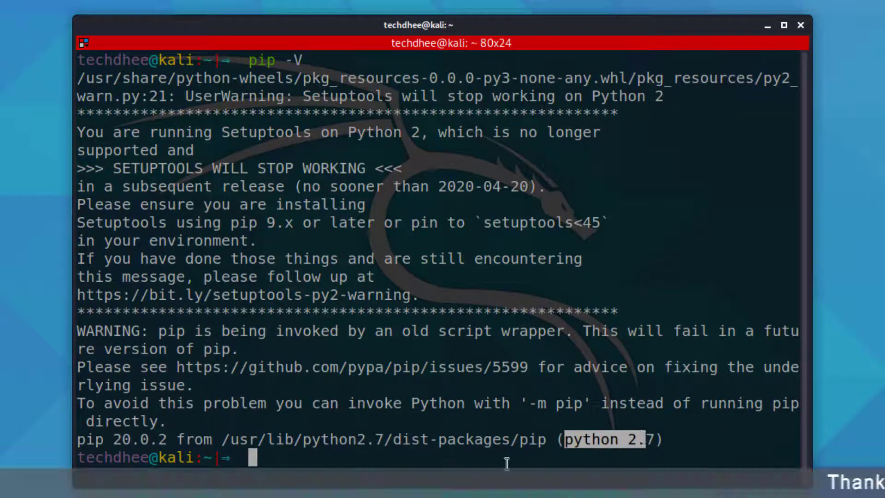
text(clear)
Step: Clear the screen and print the pip --help listing, selecting then deselecting text
key(Return)
text(pi)
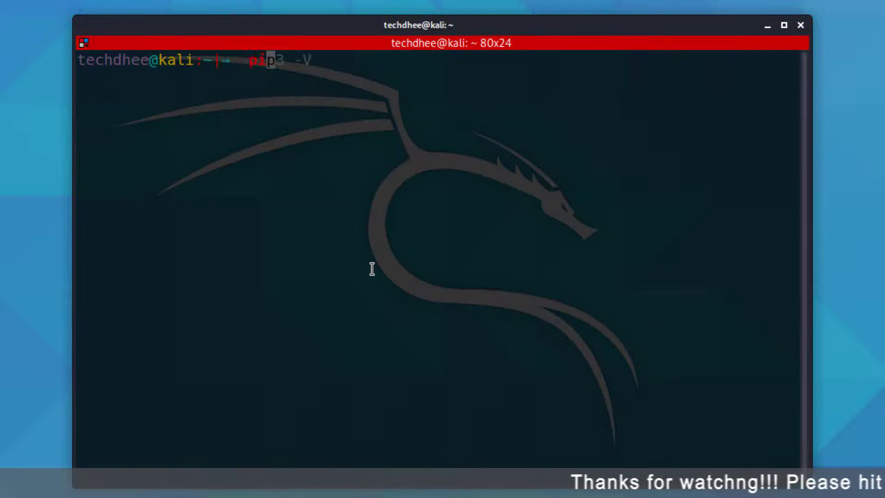
text(p --help)
key(Return)
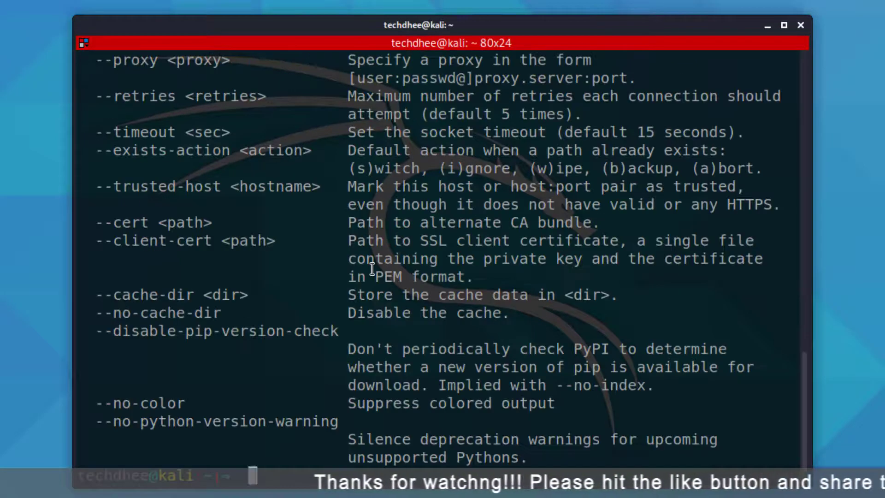
scroll(257, 259, up, 15)
scroll(258, 259, up, 1)
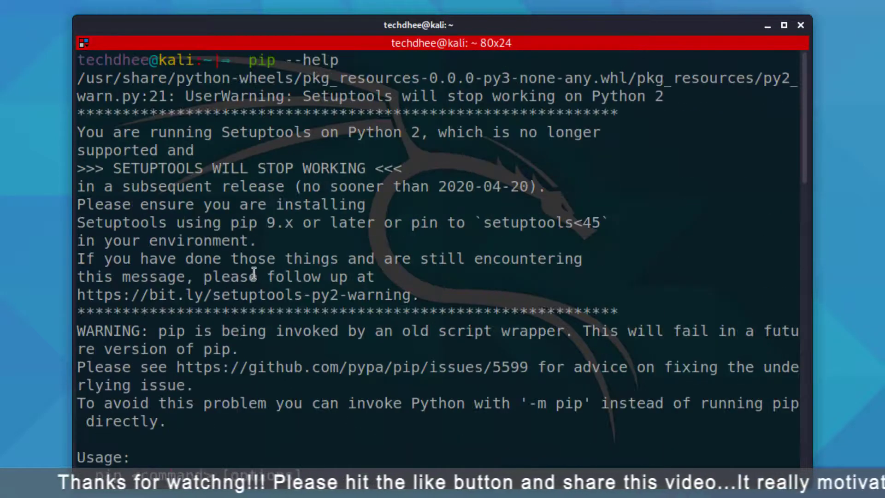
scroll(126, 421, down, 2)
scroll(122, 315, down, 1)
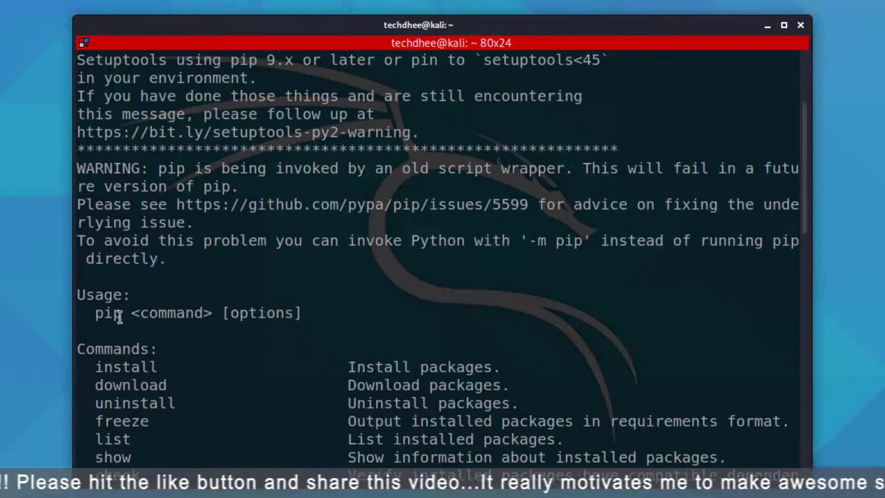
drag(80, 296, 217, 451)
scroll(252, 259, down, 5)
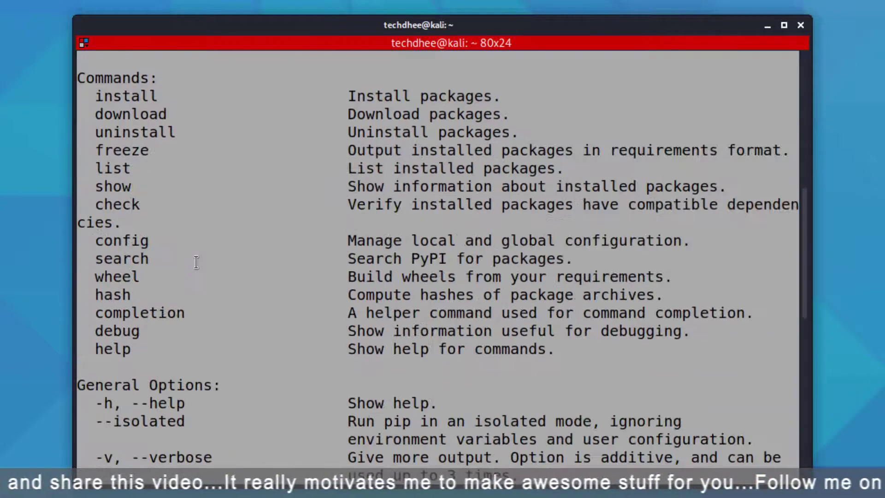
mouse_move(95, 97)
mouse_down()
mouse_move(320, 98)
mouse_move(253, 473)
mouse_up()
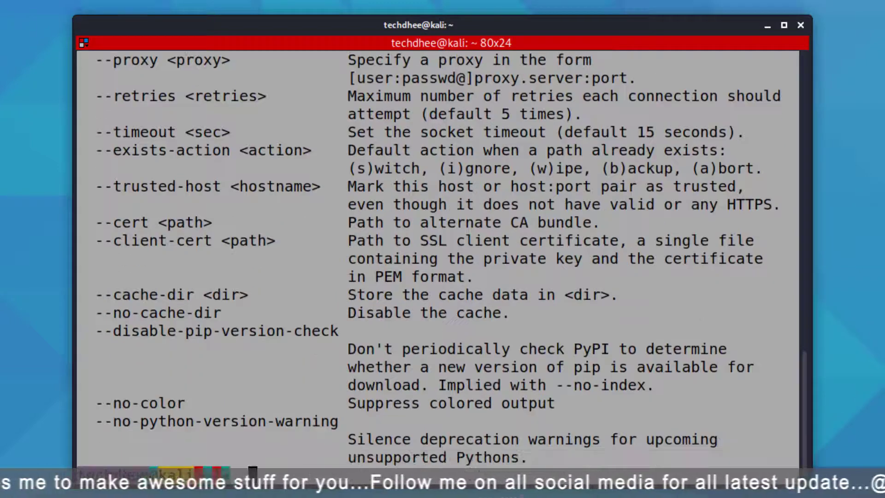
click(253, 473)
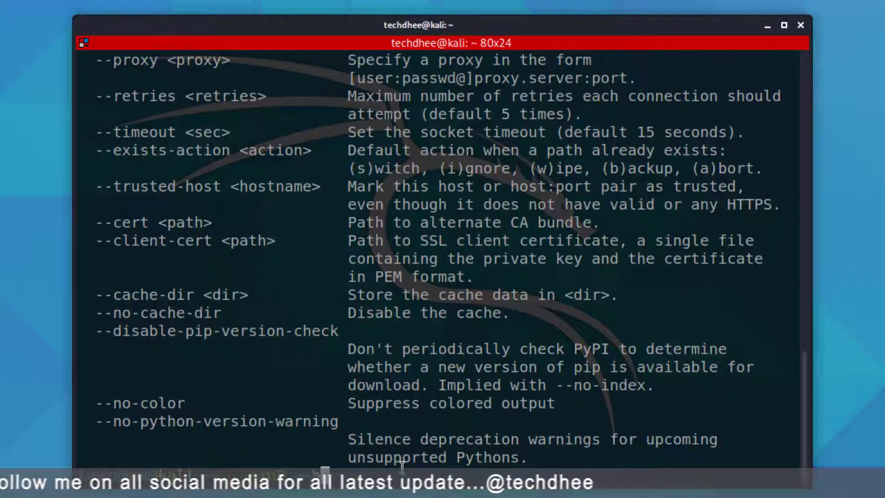
Step: Print the pip3 --help listing of commands and general options
key(Return)
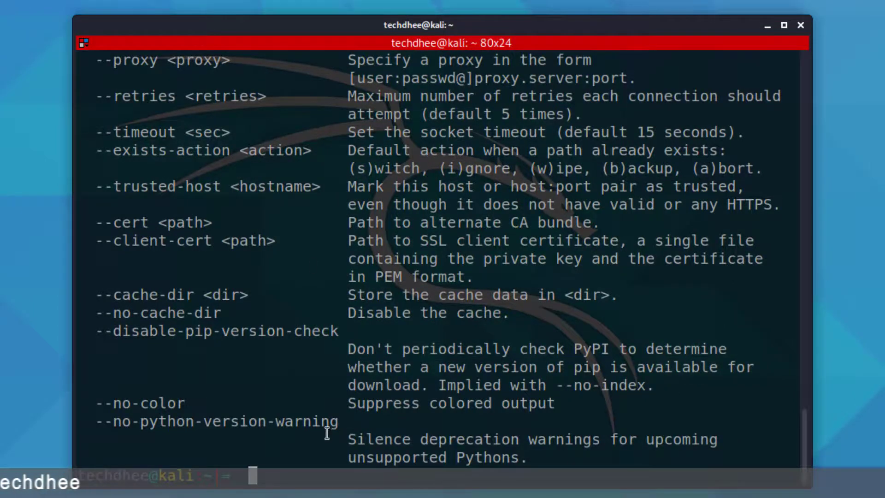
key(Up)
key(Return)
scroll(304, 415, up, 10)
scroll(296, 405, up, 5)
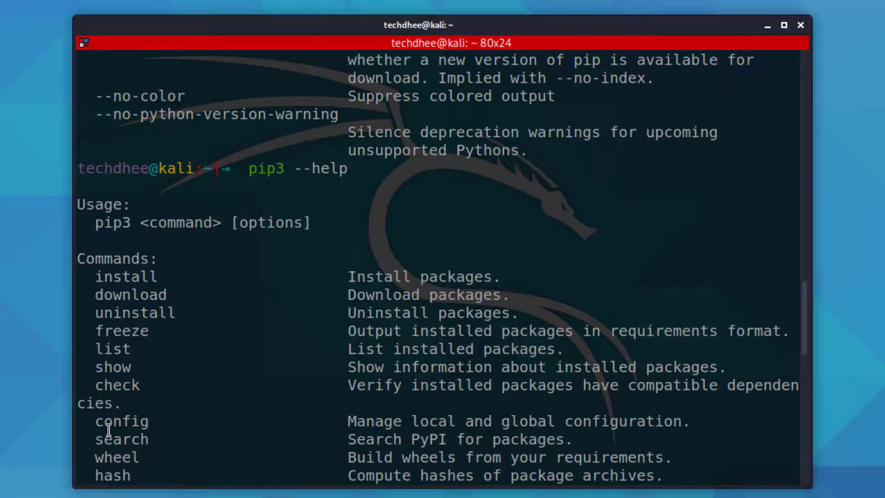
scroll(108, 430, down, 10)
scroll(108, 428, down, 4)
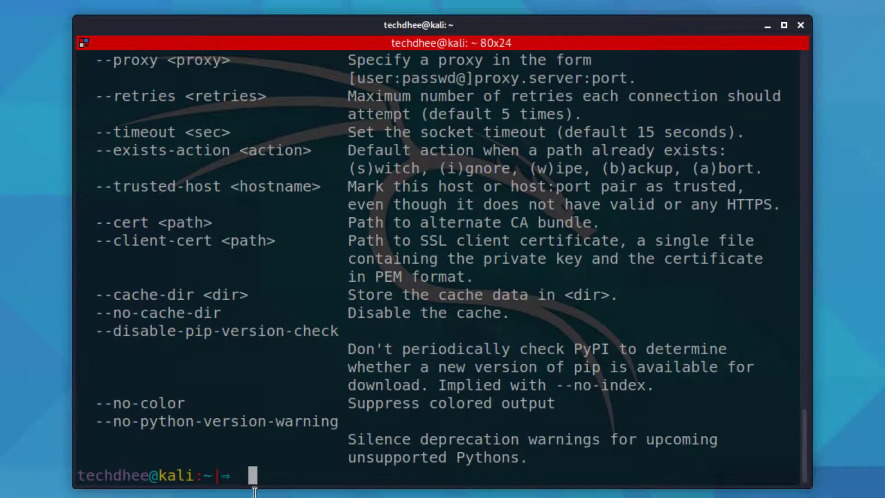
text(clear)
Step: Clear, confirm pip3 -V reports pip 20.0.2 under Python 3.8, then try exit
key(Return)
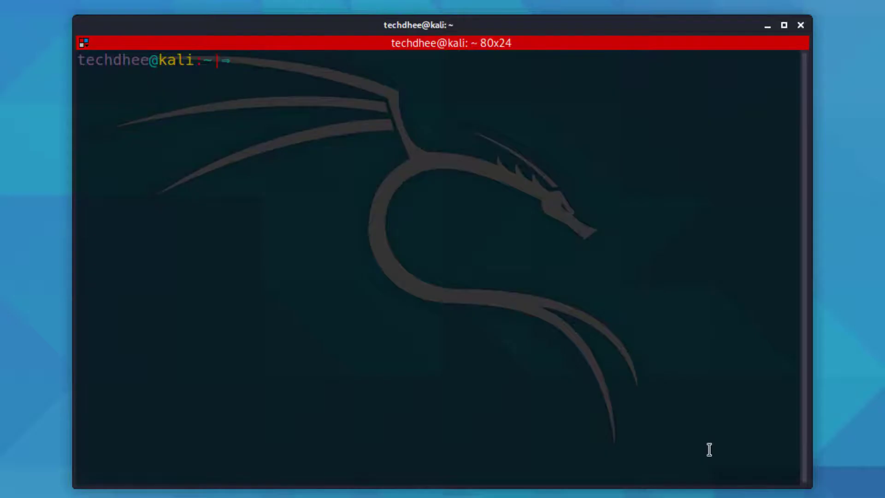
text(pip3 -V)
key(Return)
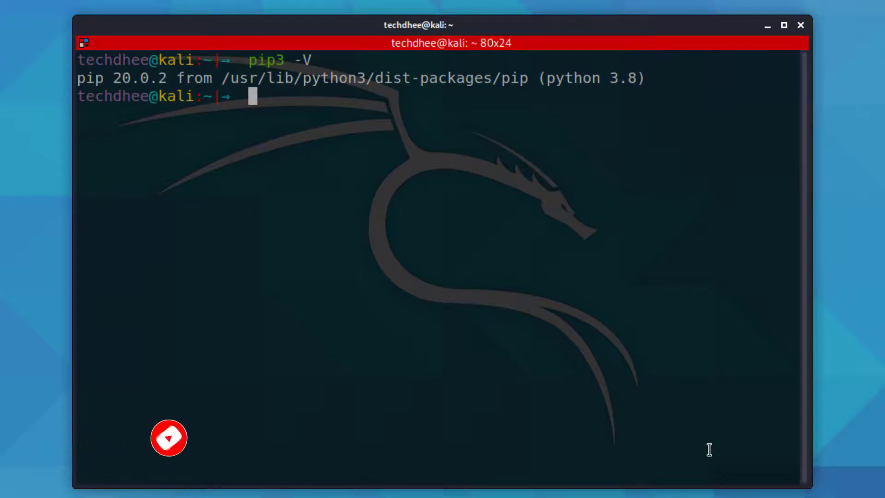
text(ex)
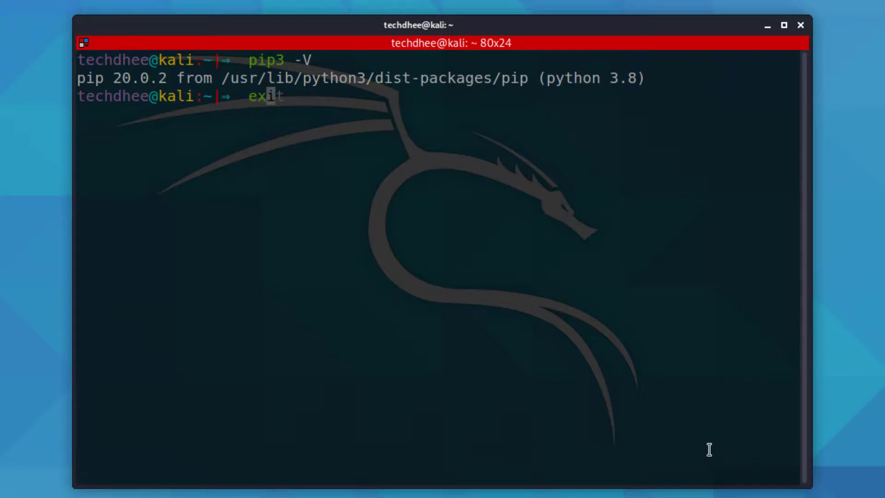
text(it)
key(Return)
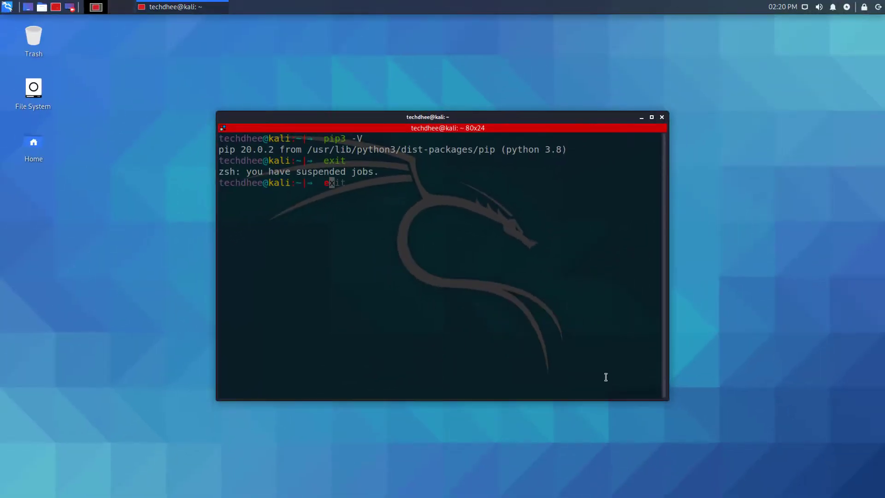